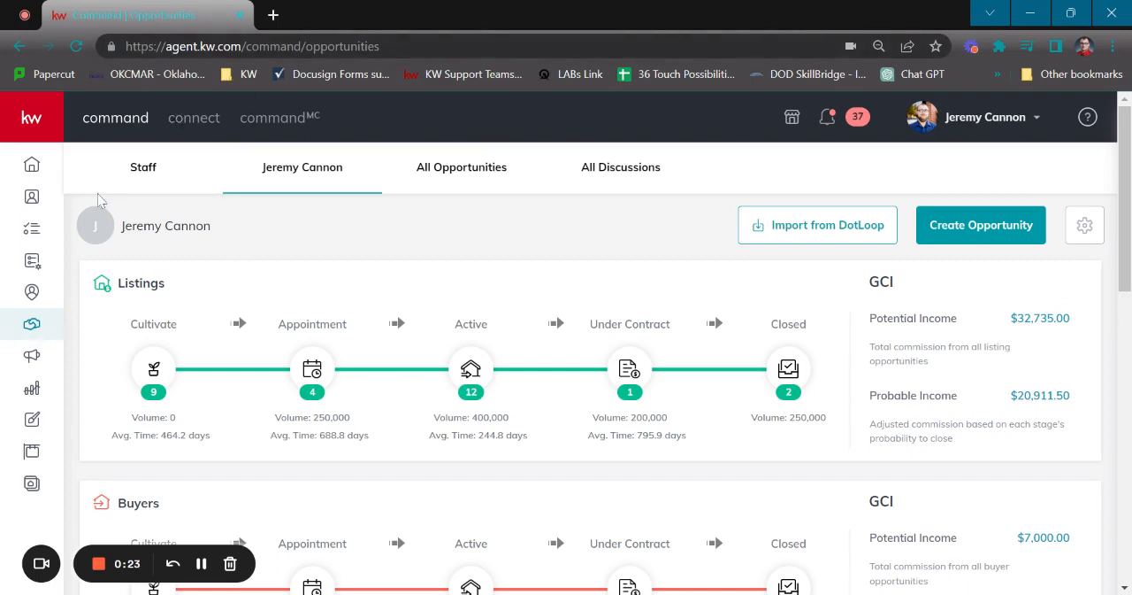
- Examine the Active phase board of the buyer opportunities and return to the opportunities overview
{"action": "left_click", "coordinate": [40, 127]}
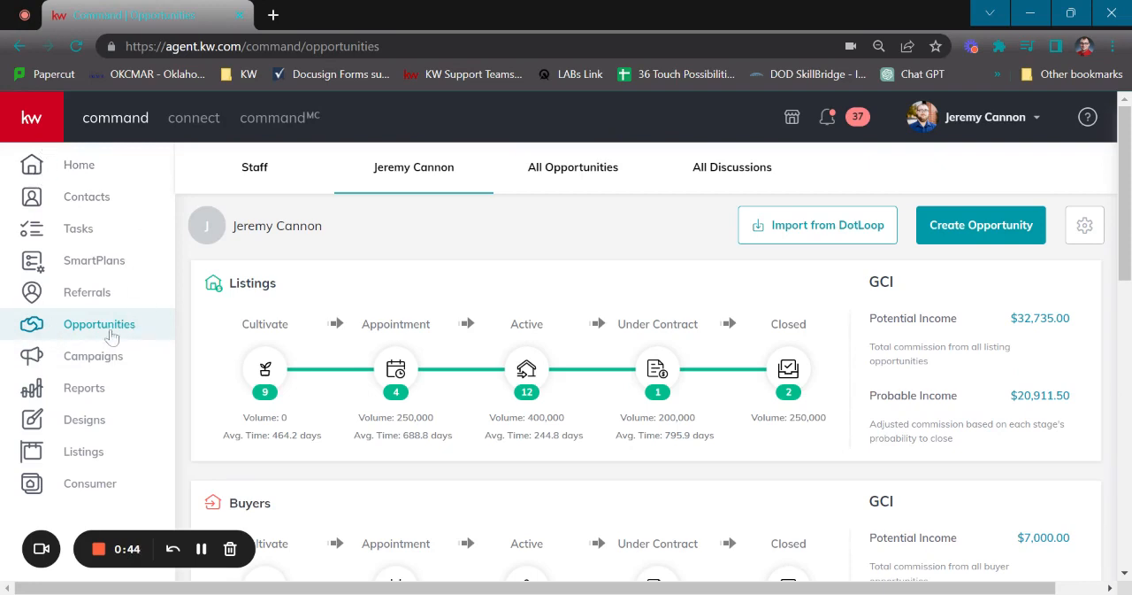
{"action": "left_click", "coordinate": [36, 124]}
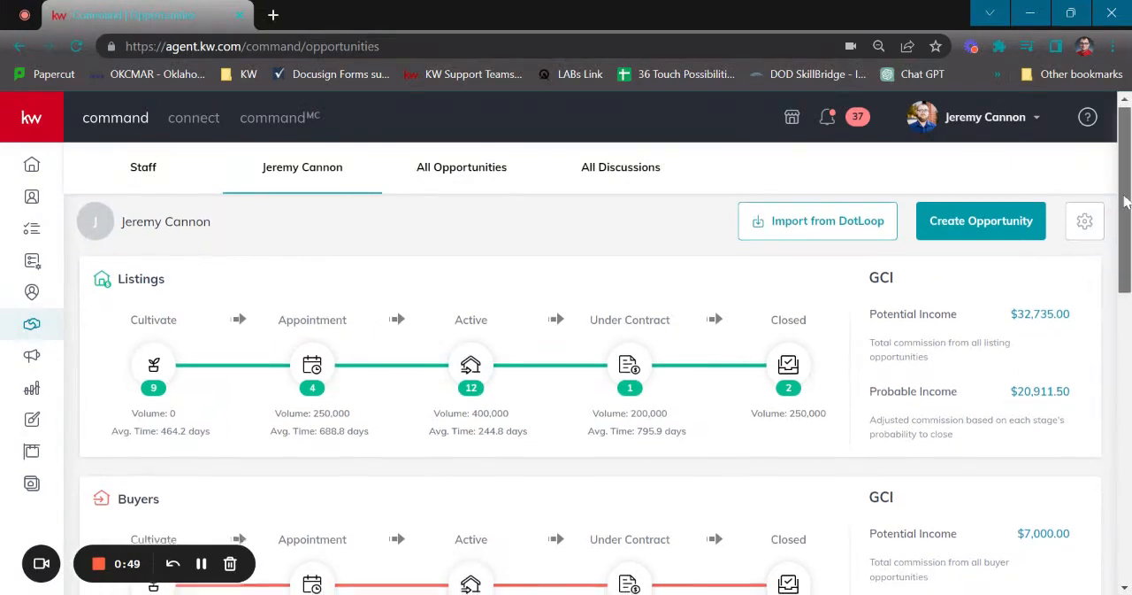
{"action": "scroll", "coordinate": [1128, 202], "scroll_direction": "down", "scroll_amount": 1}
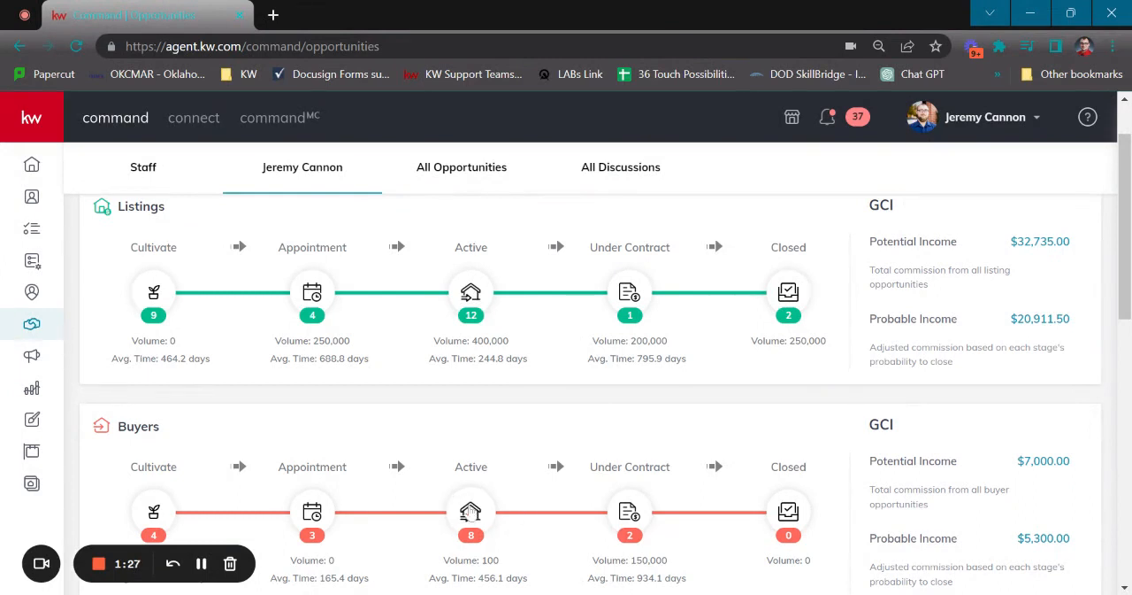
{"action": "left_click", "coordinate": [470, 510]}
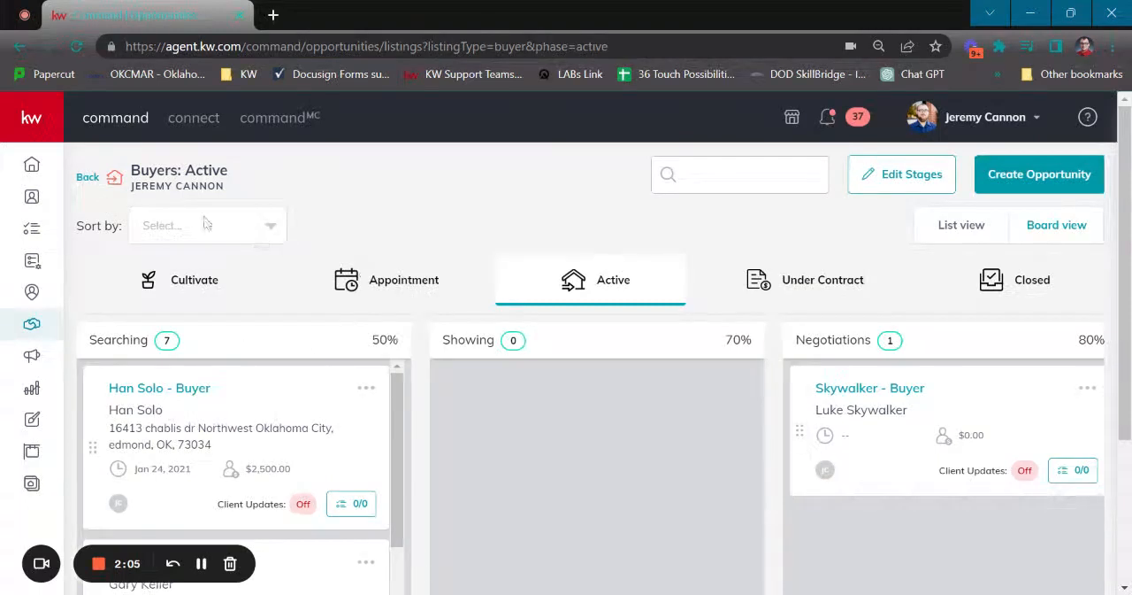
{"action": "left_click", "coordinate": [86, 178]}
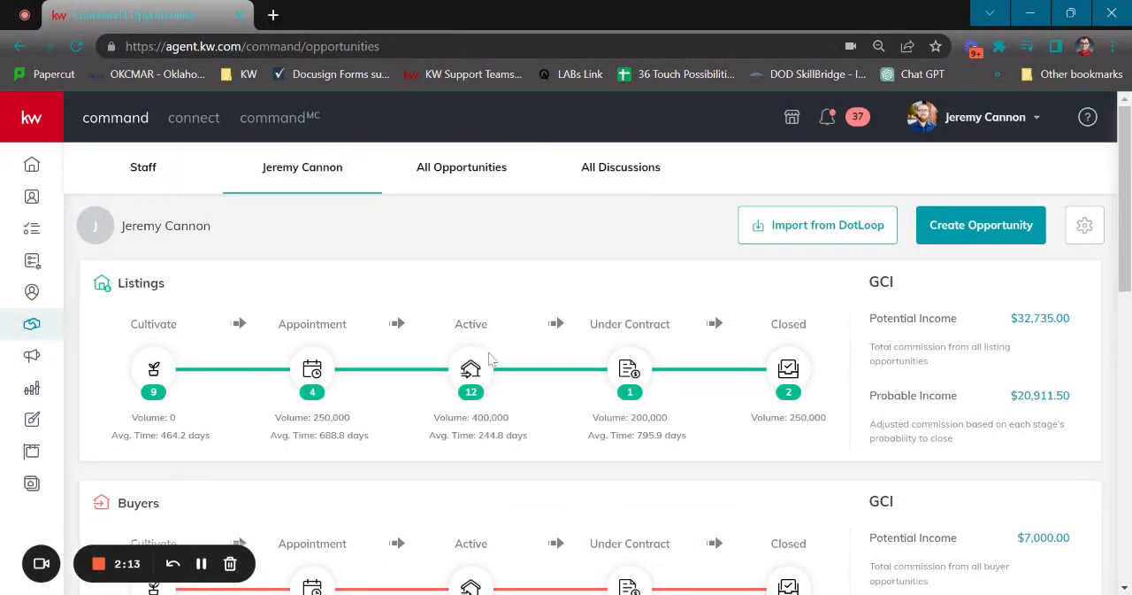
- Examine the Active phase board of the listings and its stage settings, and return to the opportunities overview
{"action": "left_click", "coordinate": [475, 370]}
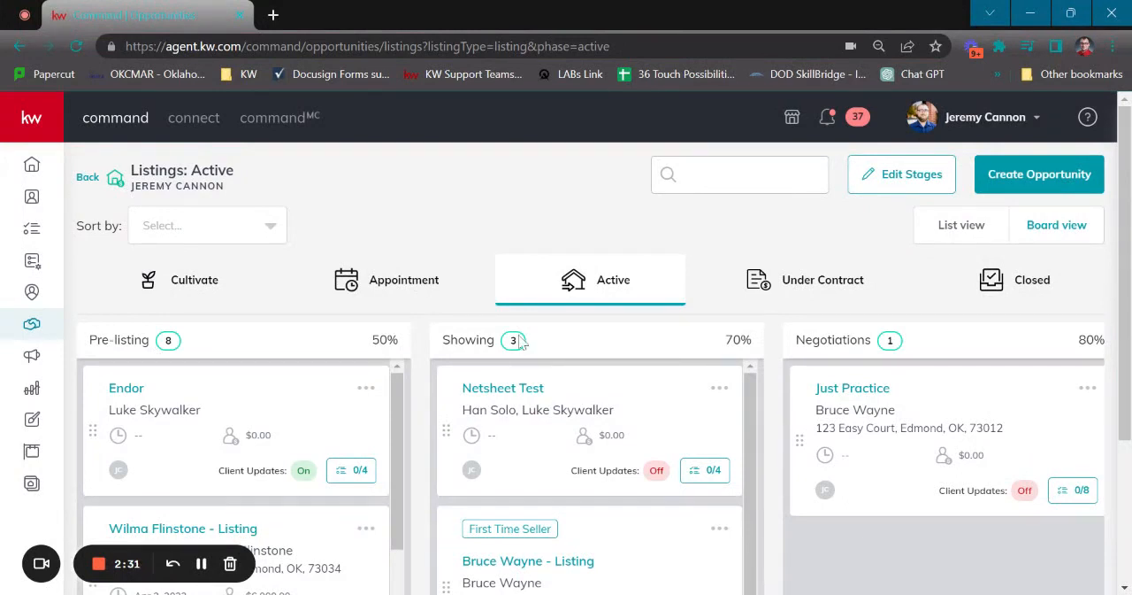
{"action": "left_click", "coordinate": [885, 184]}
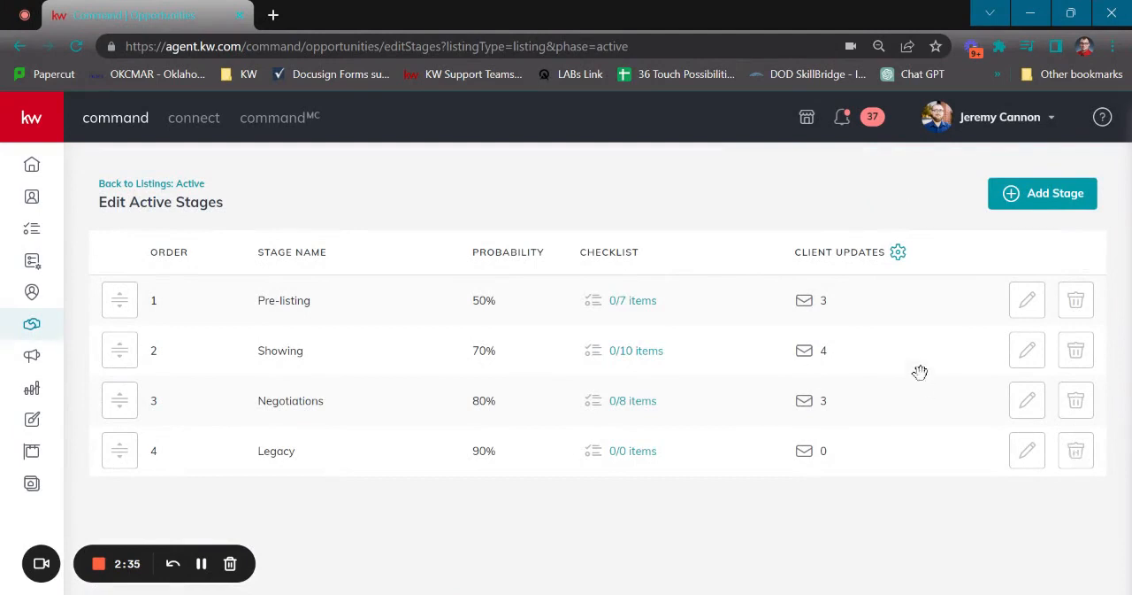
{"action": "left_click", "coordinate": [168, 184]}
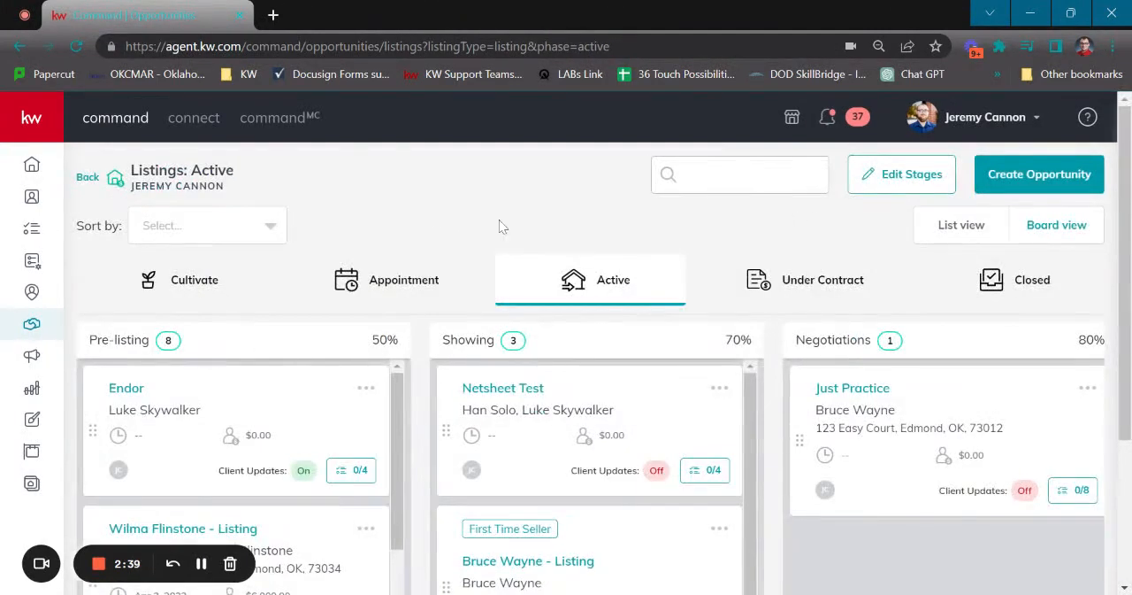
{"action": "left_click", "coordinate": [91, 180]}
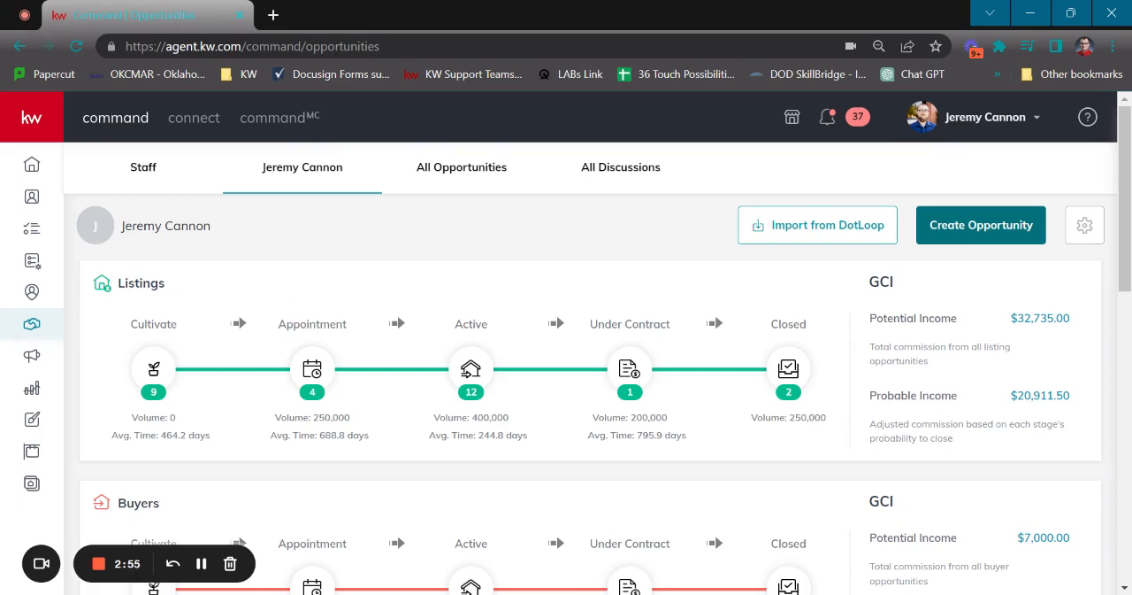
- Start creating a new opportunity and check the available teams without selecting one
{"action": "left_click", "coordinate": [970, 225]}
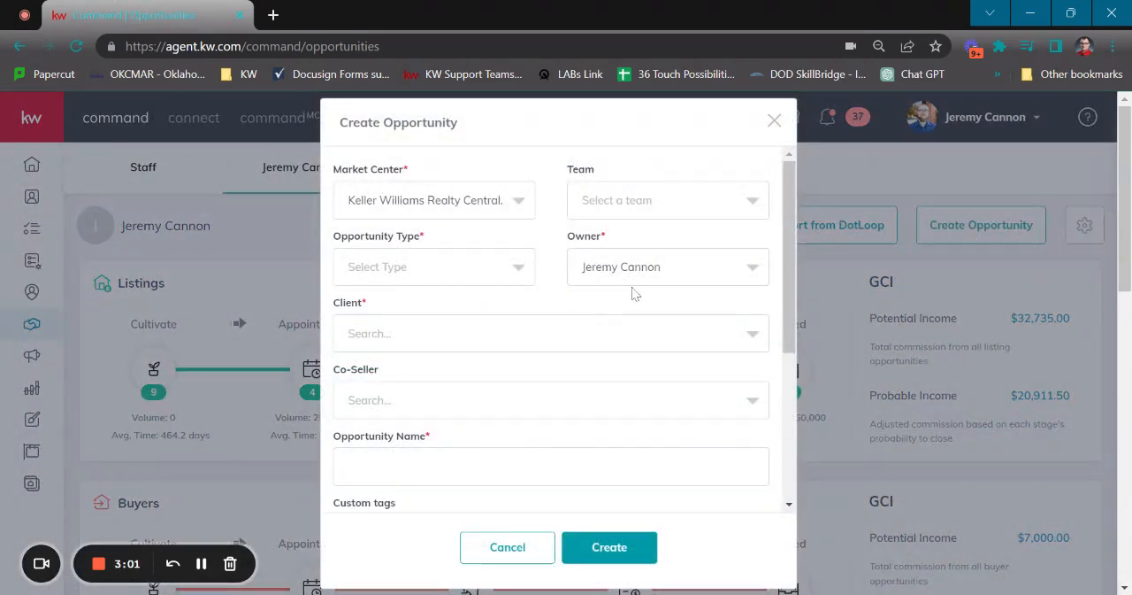
{"action": "left_click", "coordinate": [753, 200]}
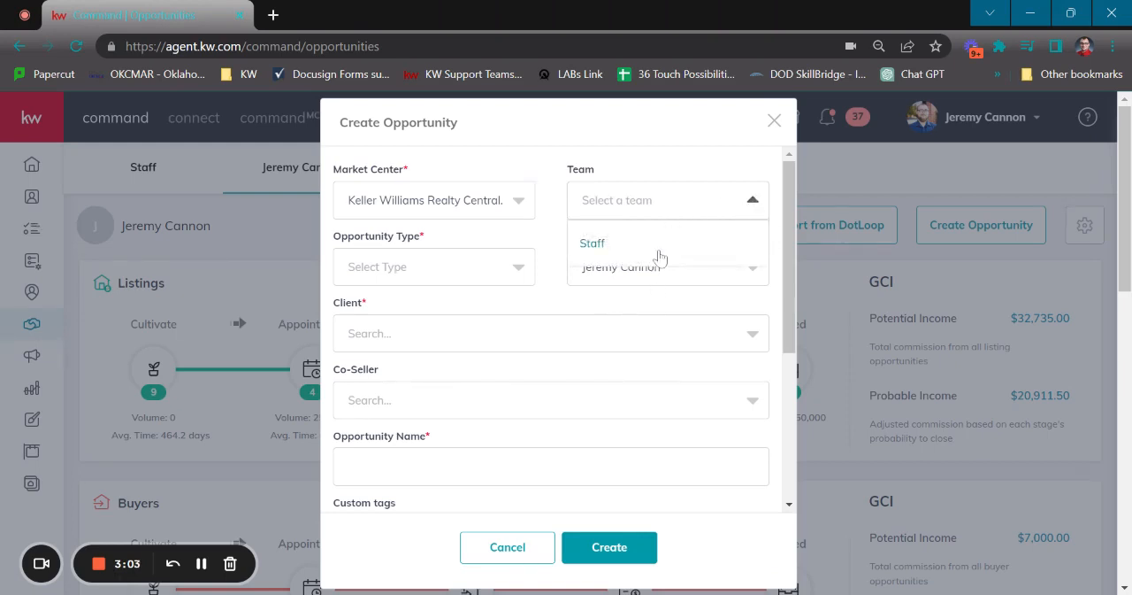
{"action": "left_click", "coordinate": [684, 159]}
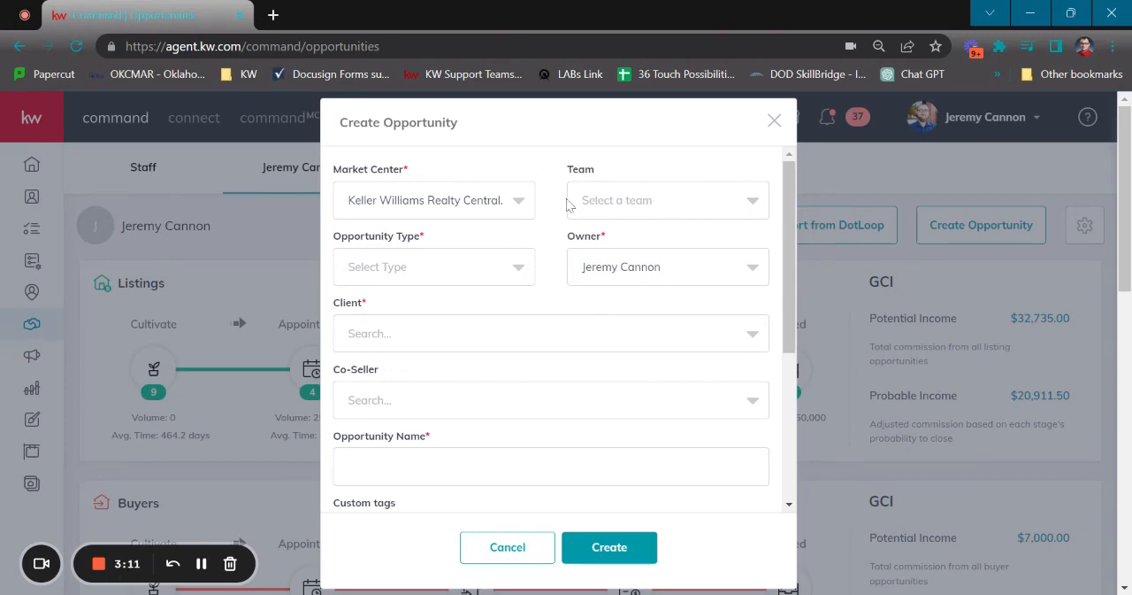
- Try Keller Williams Realty Platinum as the market center and switch back to Keller Williams Realty Central Oklahoma
{"action": "left_click", "coordinate": [522, 203]}
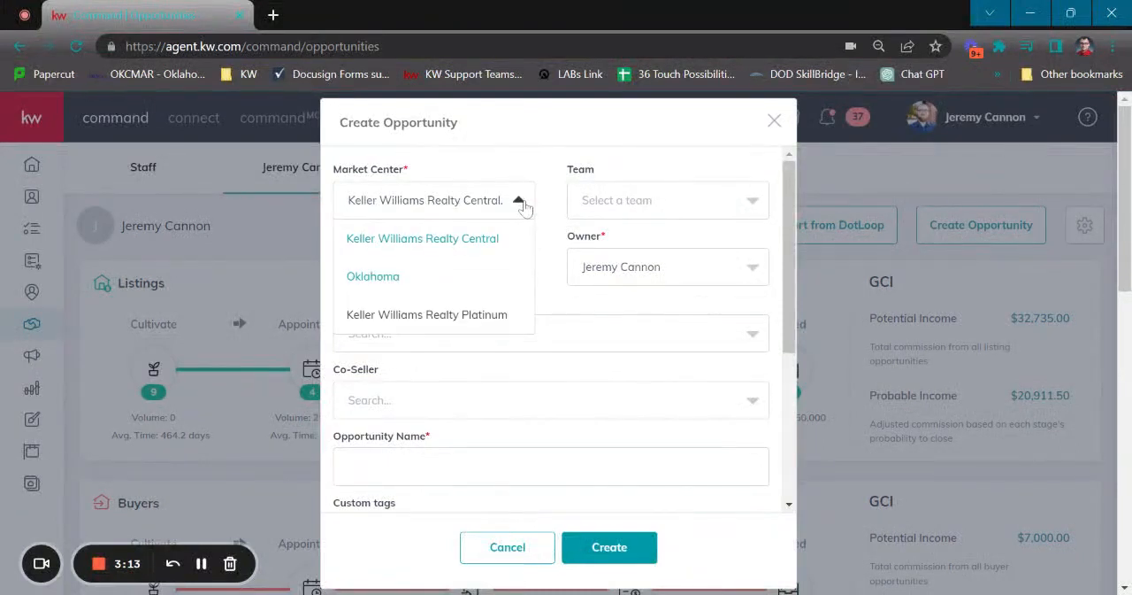
{"action": "left_click", "coordinate": [487, 313]}
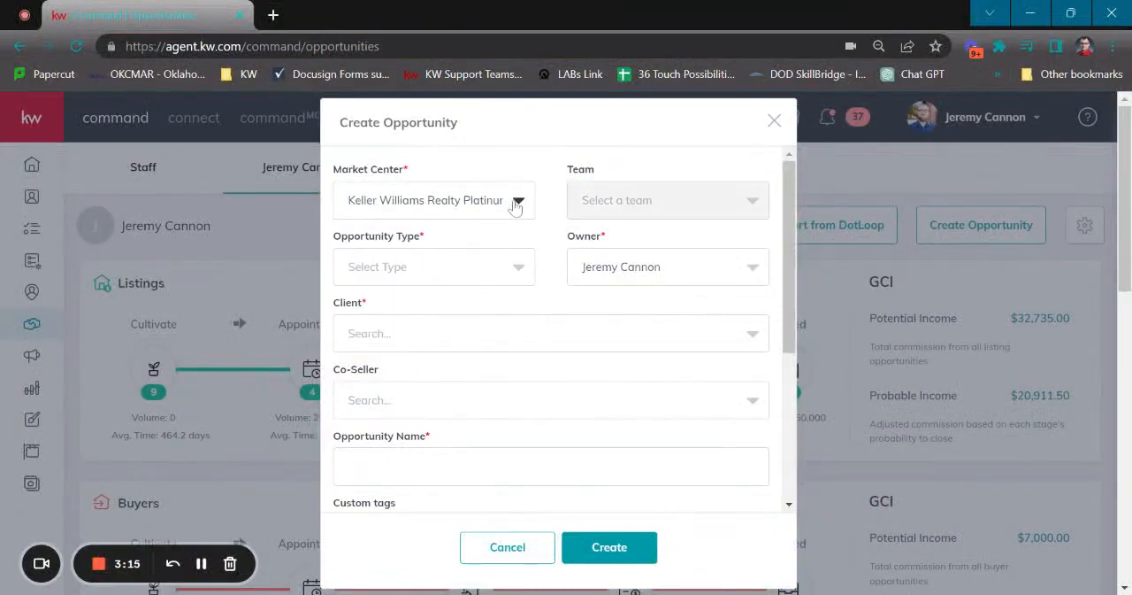
{"action": "left_click", "coordinate": [516, 201]}
{"action": "left_click", "coordinate": [488, 263]}
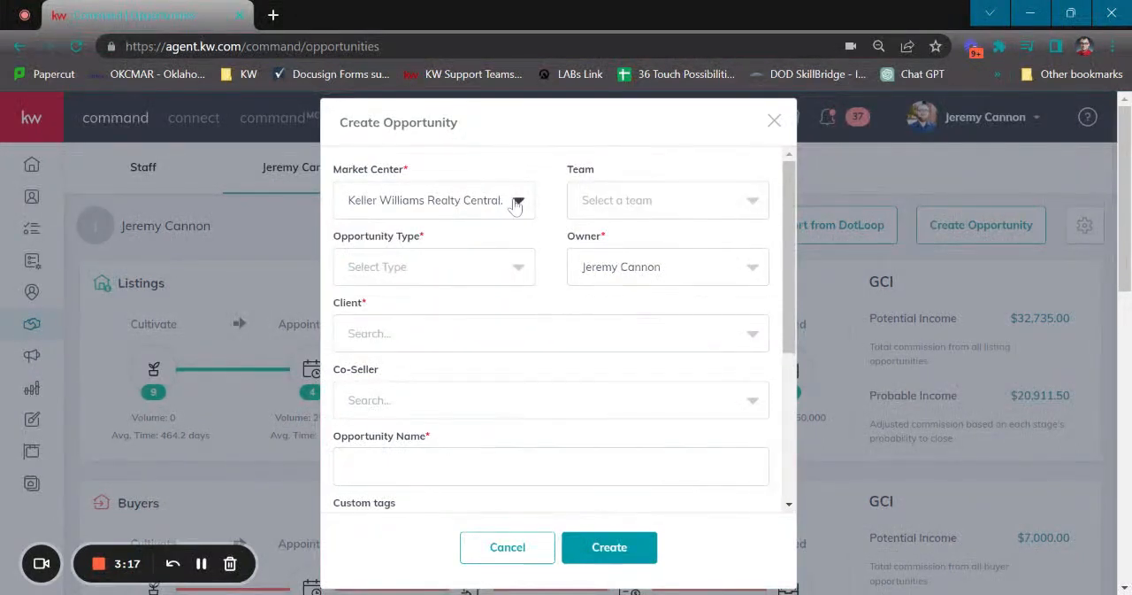
{"action": "left_click", "coordinate": [517, 204]}
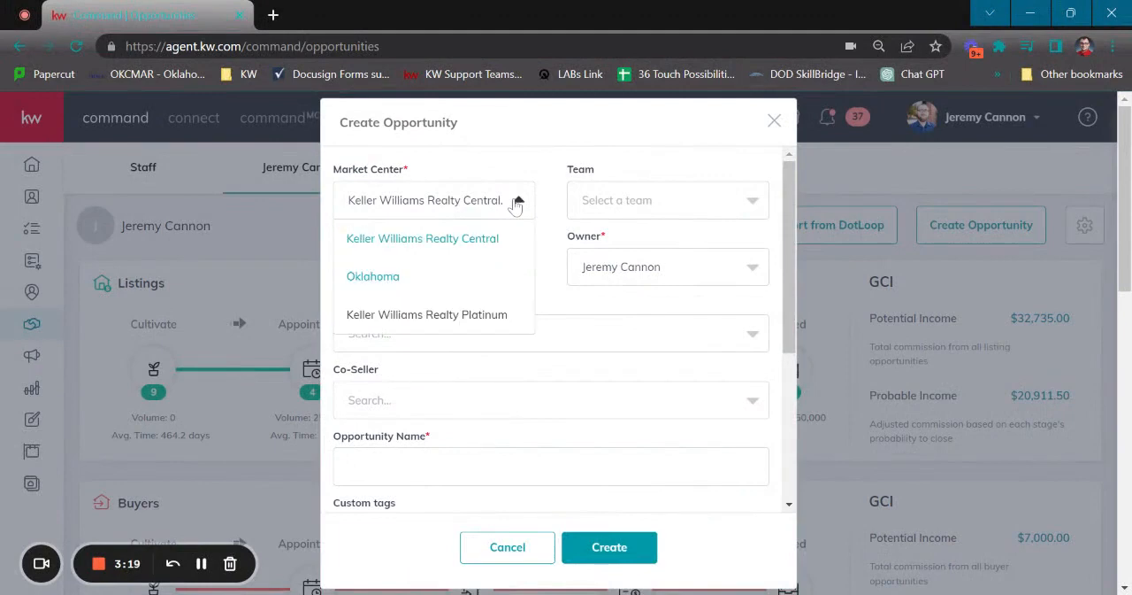
{"action": "left_click", "coordinate": [544, 182]}
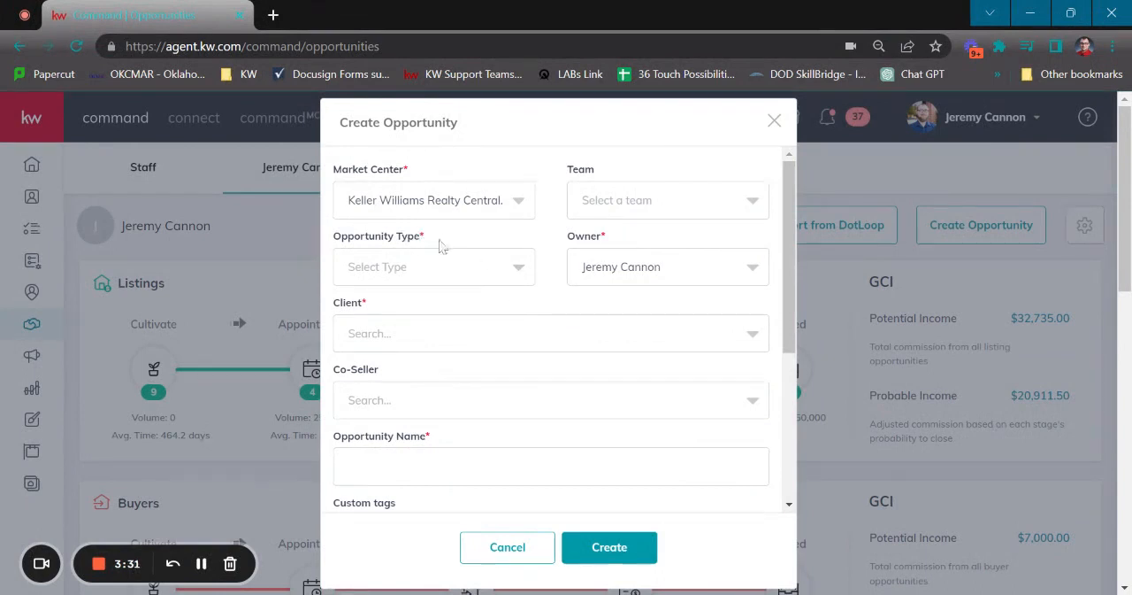
- Set the opportunity type to Listing and check the owner choices, keeping the preselected owner
{"action": "left_click", "coordinate": [521, 268]}
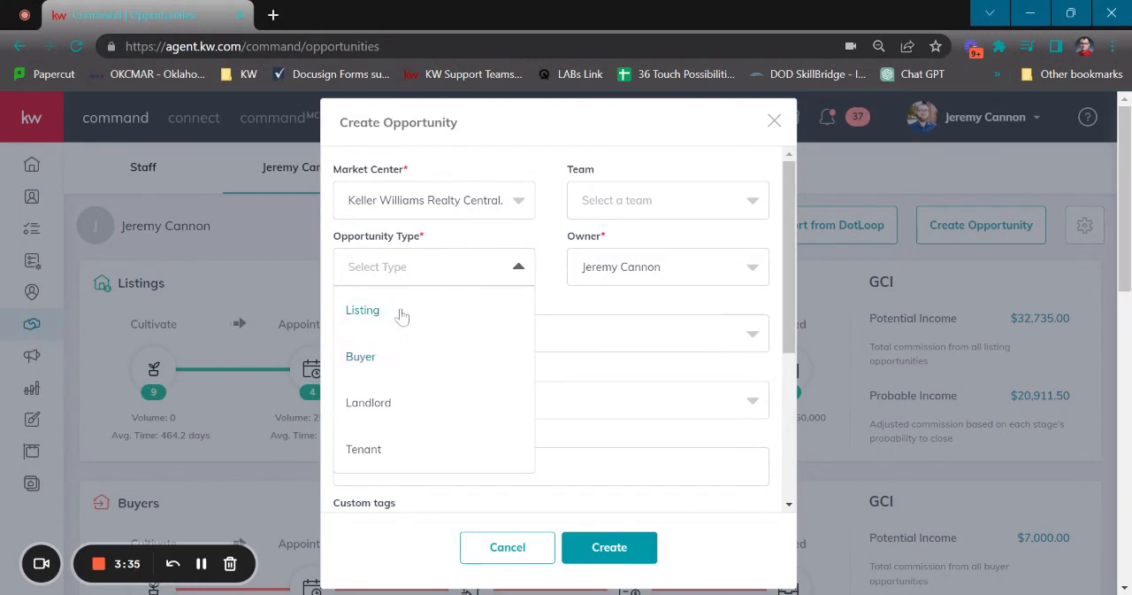
{"action": "left_click", "coordinate": [399, 311]}
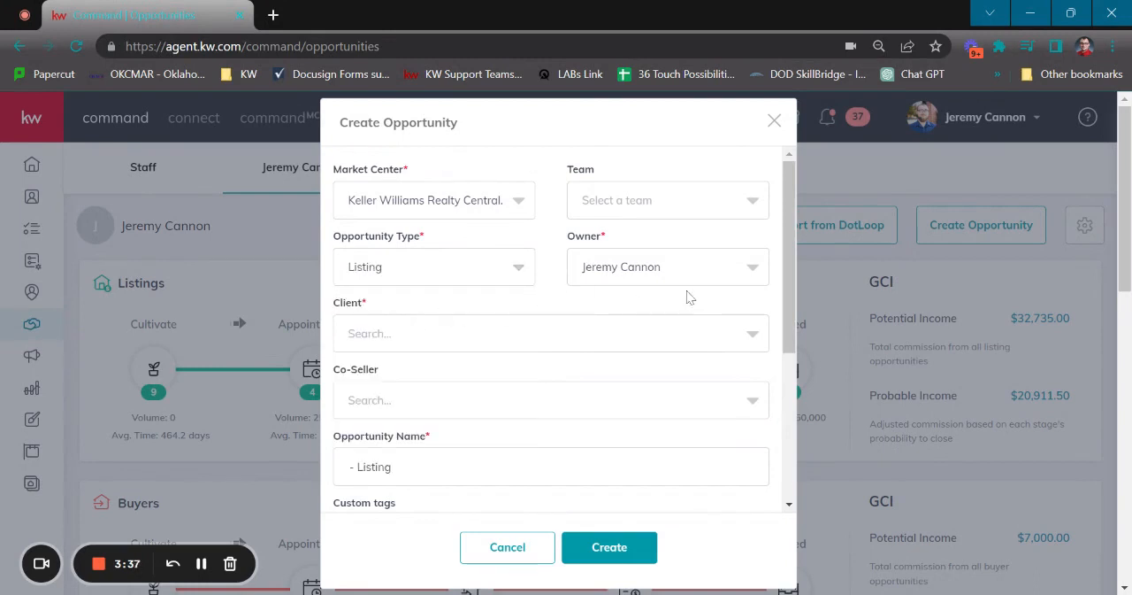
{"action": "left_click", "coordinate": [758, 276]}
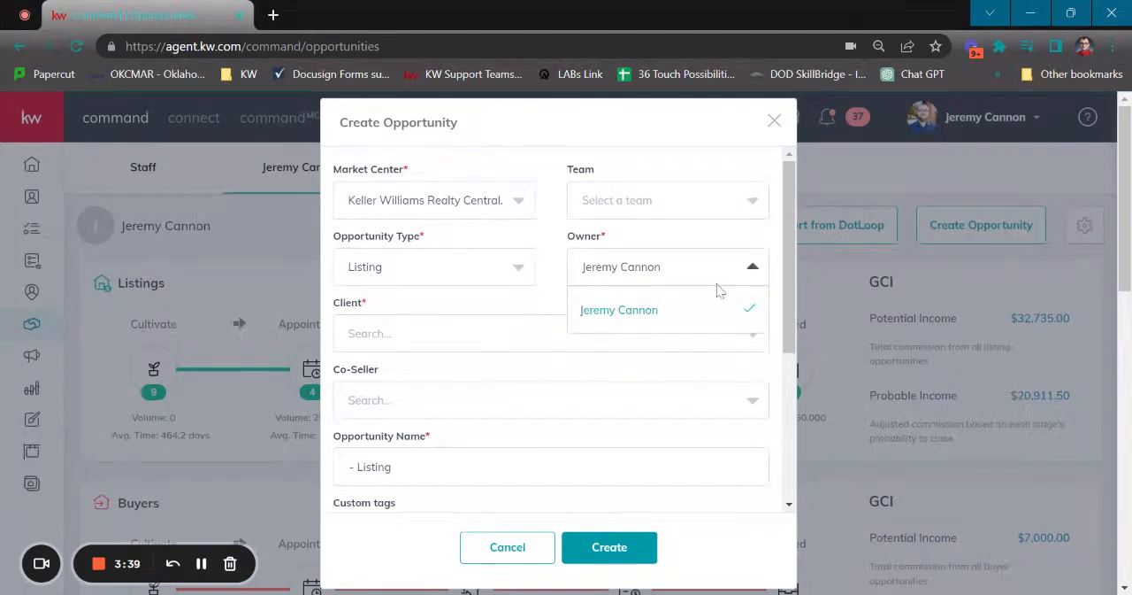
{"action": "left_click", "coordinate": [745, 267]}
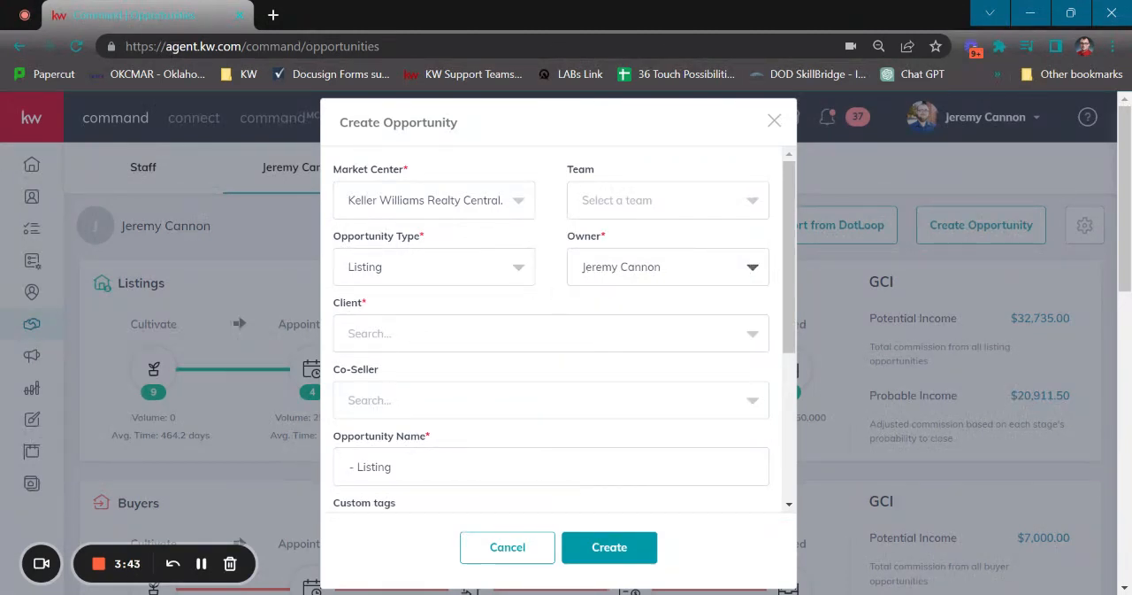
- Search for the client by full name and assign the matching existing contact to the opportunity
{"action": "left_click", "coordinate": [453, 338]}
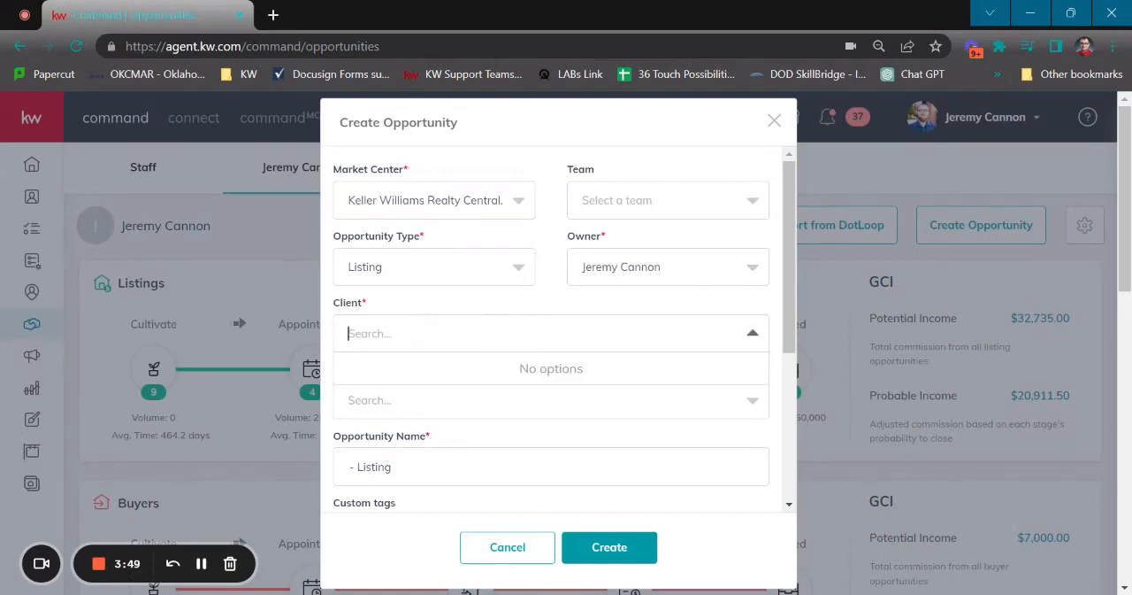
{"action": "type", "text": "Peter Parker"}
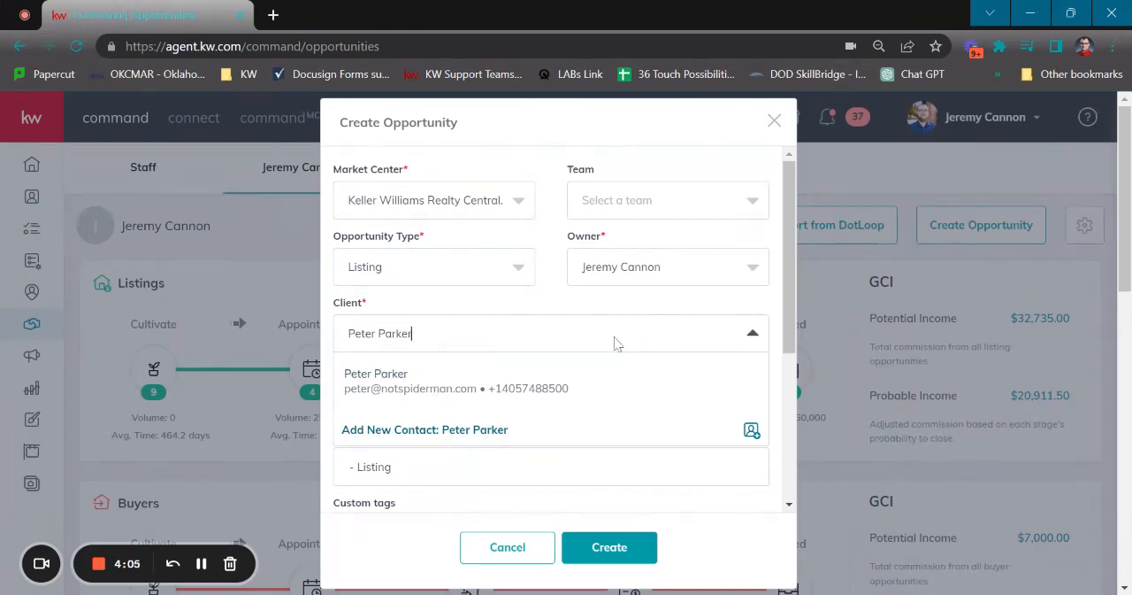
{"action": "left_click", "coordinate": [400, 391]}
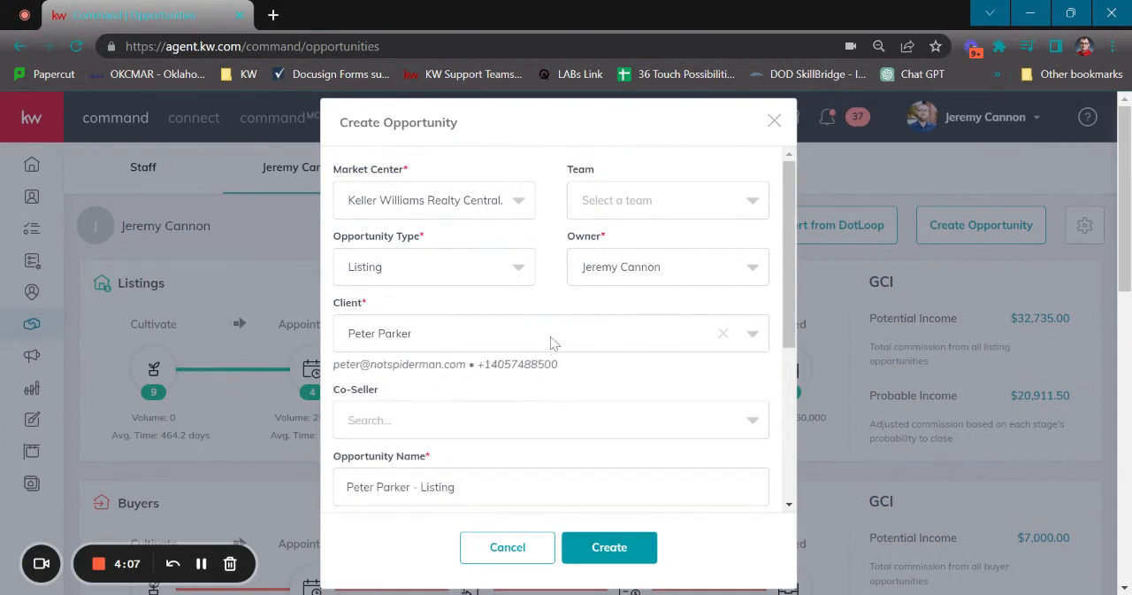
- Review the opportunity name and the available custom tags without changing them, and set the commission rate to 3%
{"action": "scroll", "coordinate": [492, 344], "scroll_direction": "down", "scroll_amount": 3}
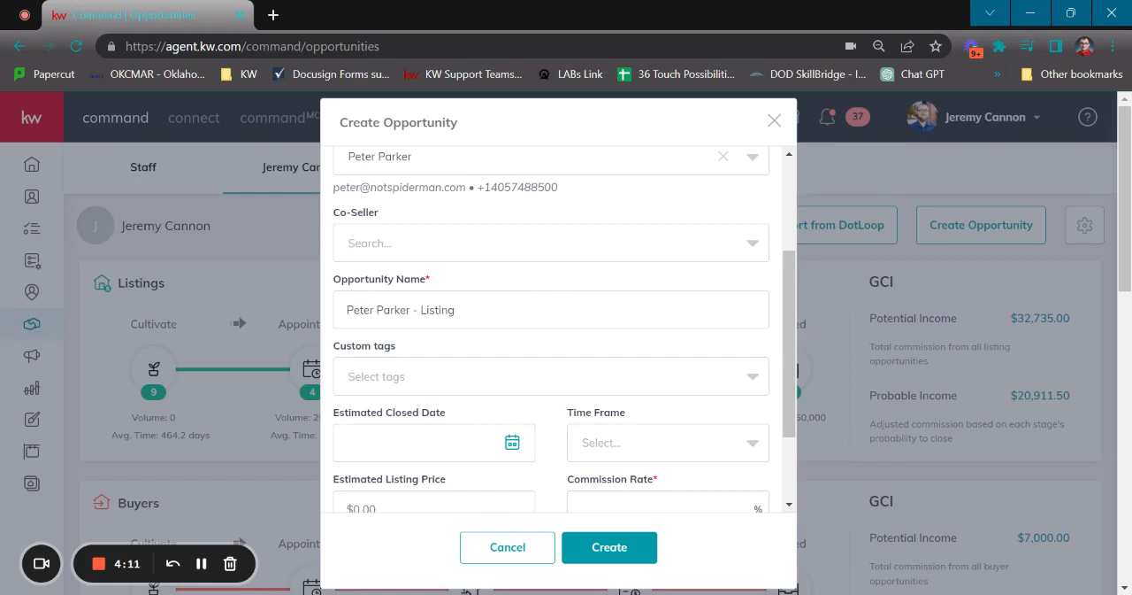
{"action": "left_click_drag", "start_coordinate": [456, 309], "coordinate": [345, 309]}
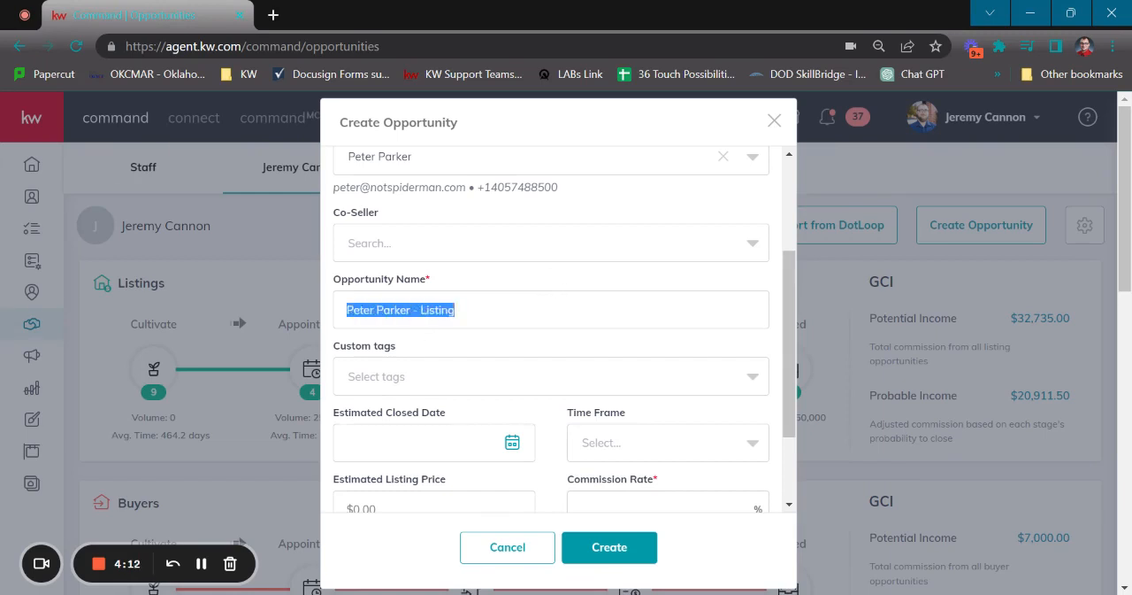
{"action": "left_click", "coordinate": [539, 349]}
{"action": "scroll", "coordinate": [566, 336], "scroll_direction": "down", "scroll_amount": 2}
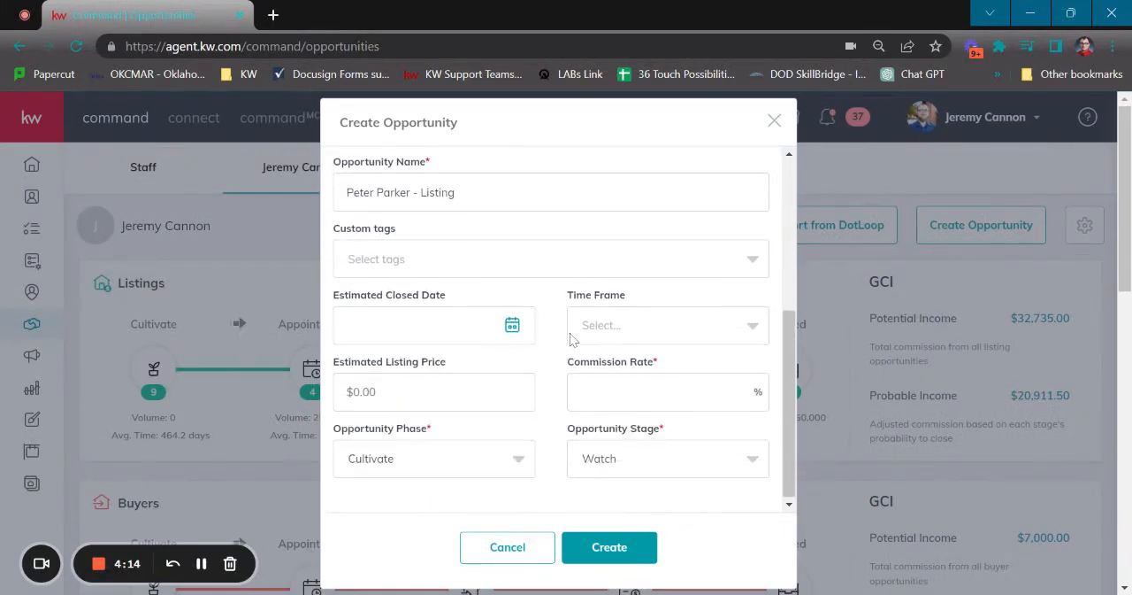
{"action": "left_click", "coordinate": [436, 265]}
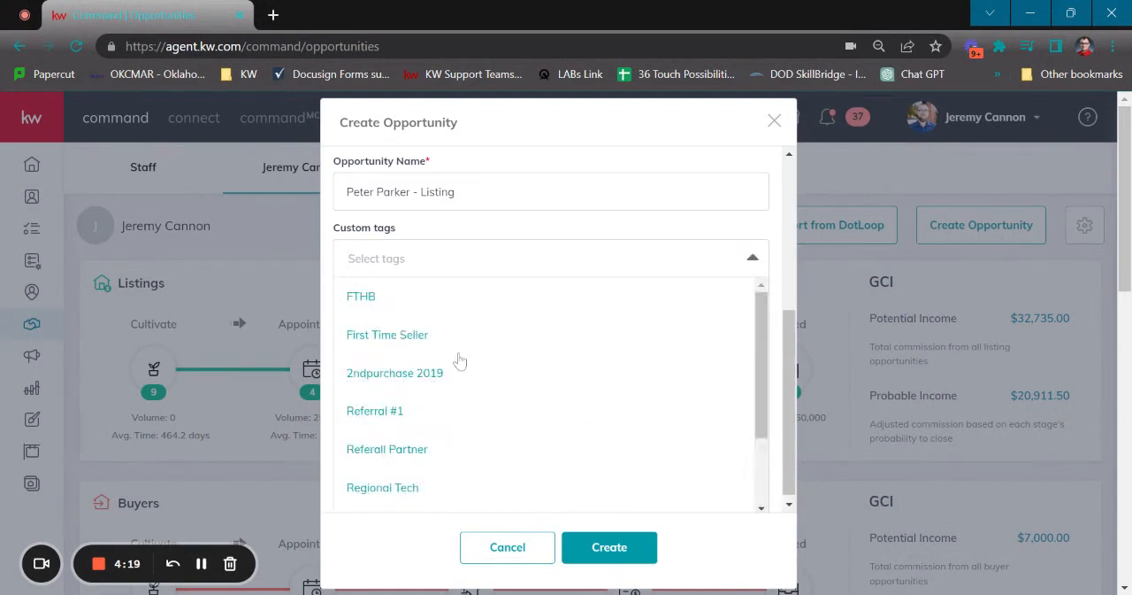
{"action": "left_click", "coordinate": [554, 259]}
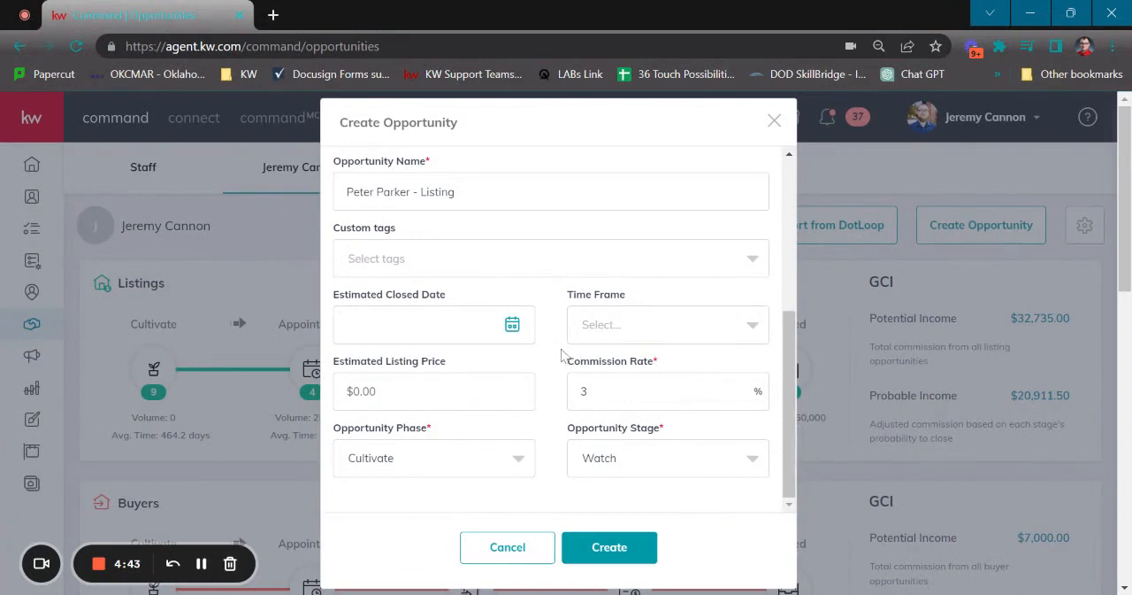
- Set the opportunity phase to Active and create the listing opportunity
{"action": "scroll", "coordinate": [559, 358], "scroll_direction": "down", "scroll_amount": 2}
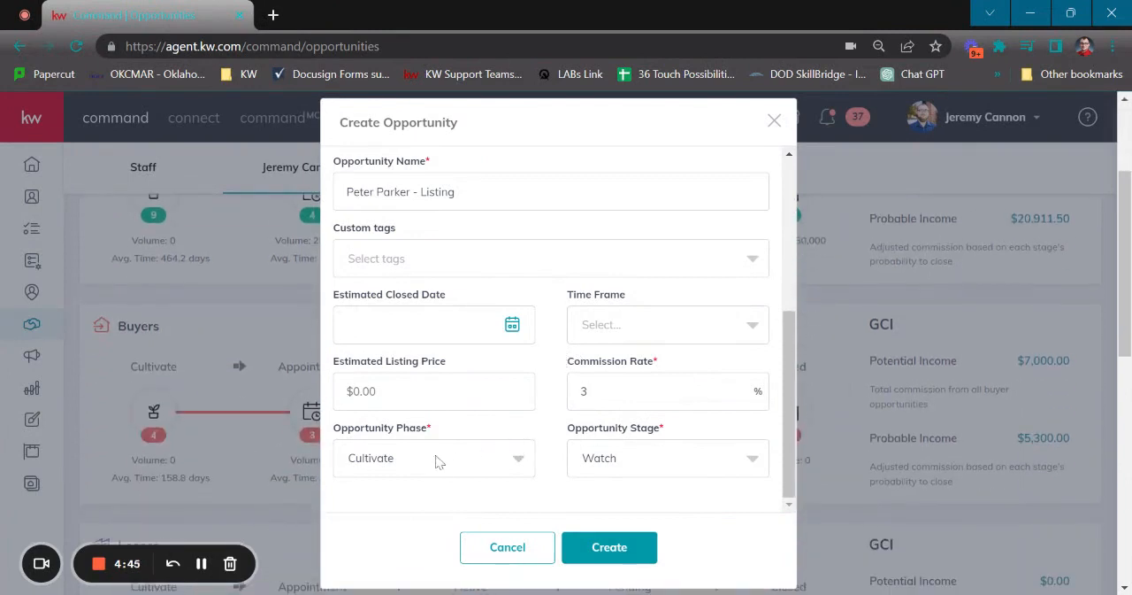
{"action": "left_click", "coordinate": [513, 460]}
{"action": "left_click", "coordinate": [435, 501]}
{"action": "scroll", "coordinate": [548, 496], "scroll_direction": "down", "scroll_amount": 1}
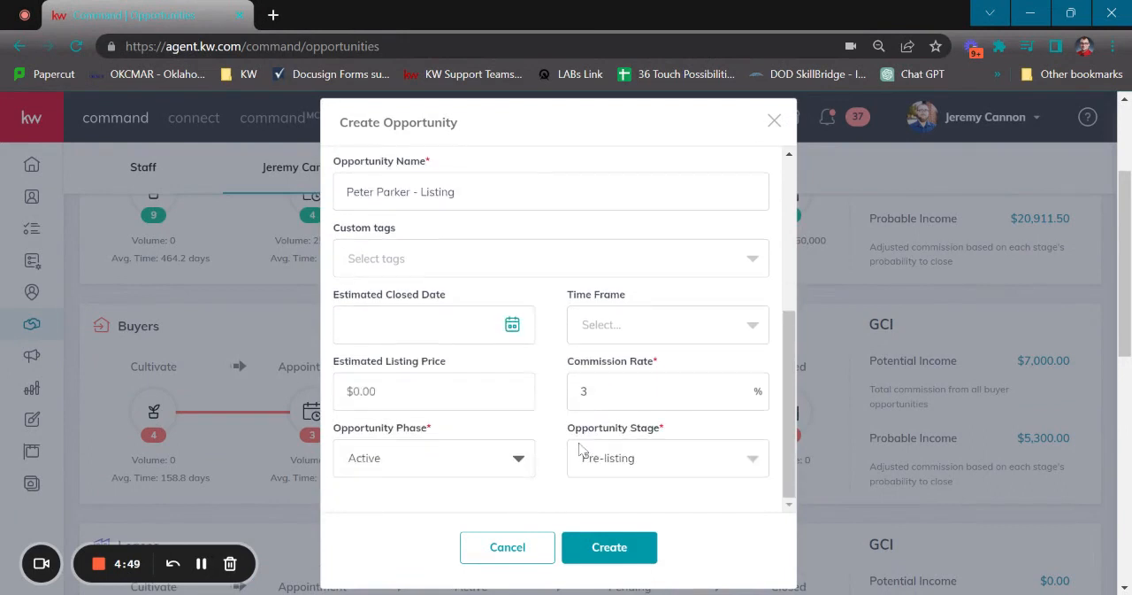
{"action": "left_click", "coordinate": [619, 547]}
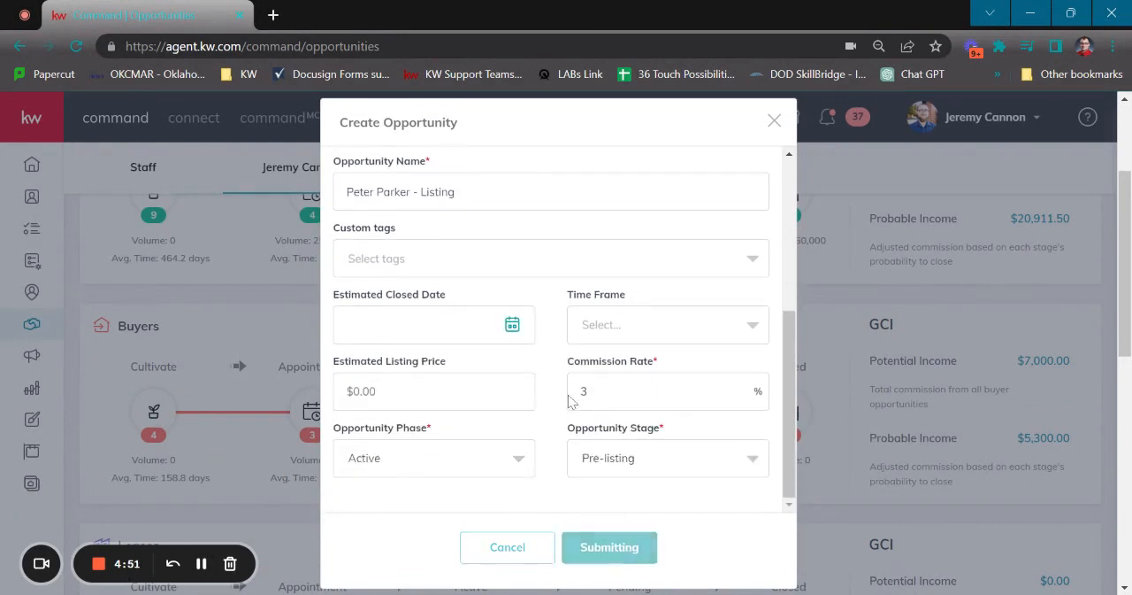